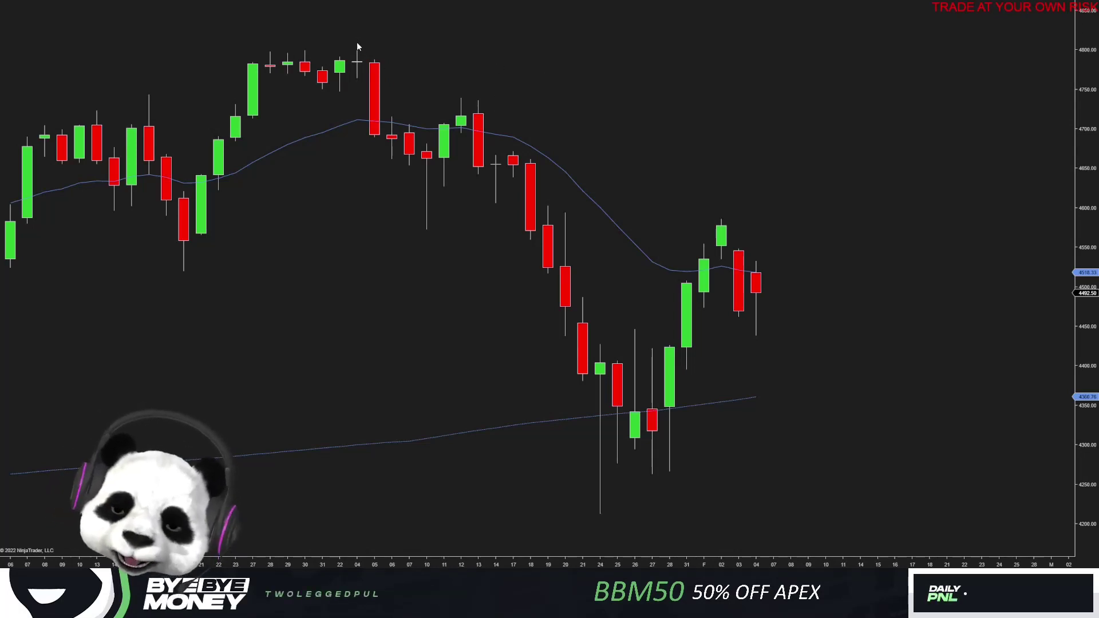
- Draw a descending trend channel from the peak to the next high, with its lower line at the pullback low
mouse_move(357, 42)
mouse_down()
mouse_move(386, 45)
mouse_move(479, 102)
mouse_up()
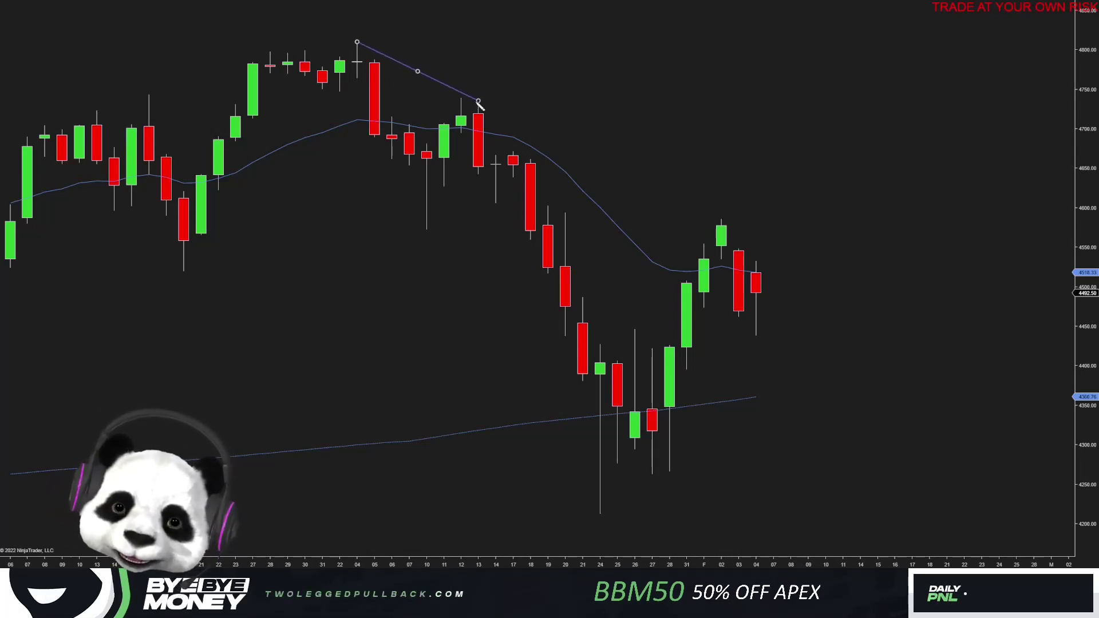
click(427, 231)
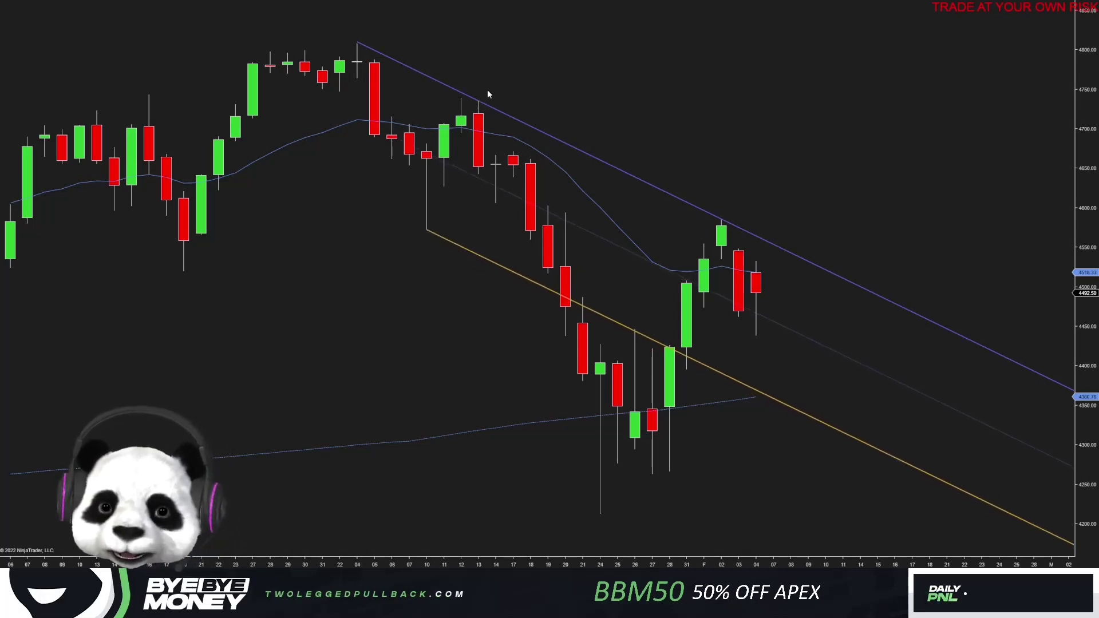
click(428, 231)
mouse_move(429, 231)
mouse_down()
mouse_move(602, 381)
mouse_move(587, 517)
mouse_move(601, 515)
mouse_up()
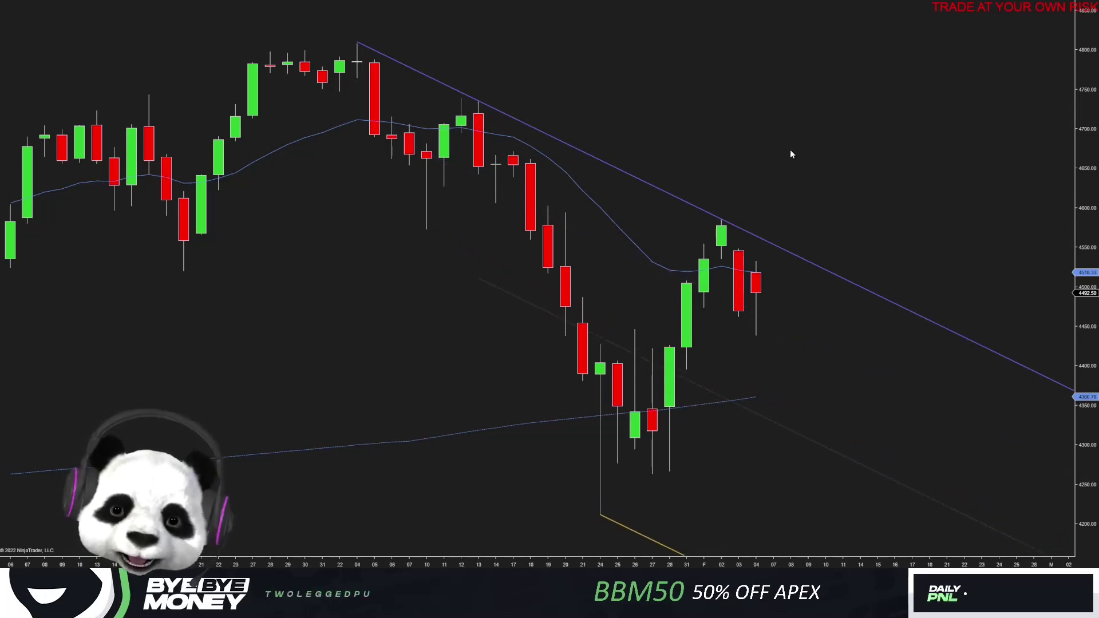
drag(834, 184, 834, 127)
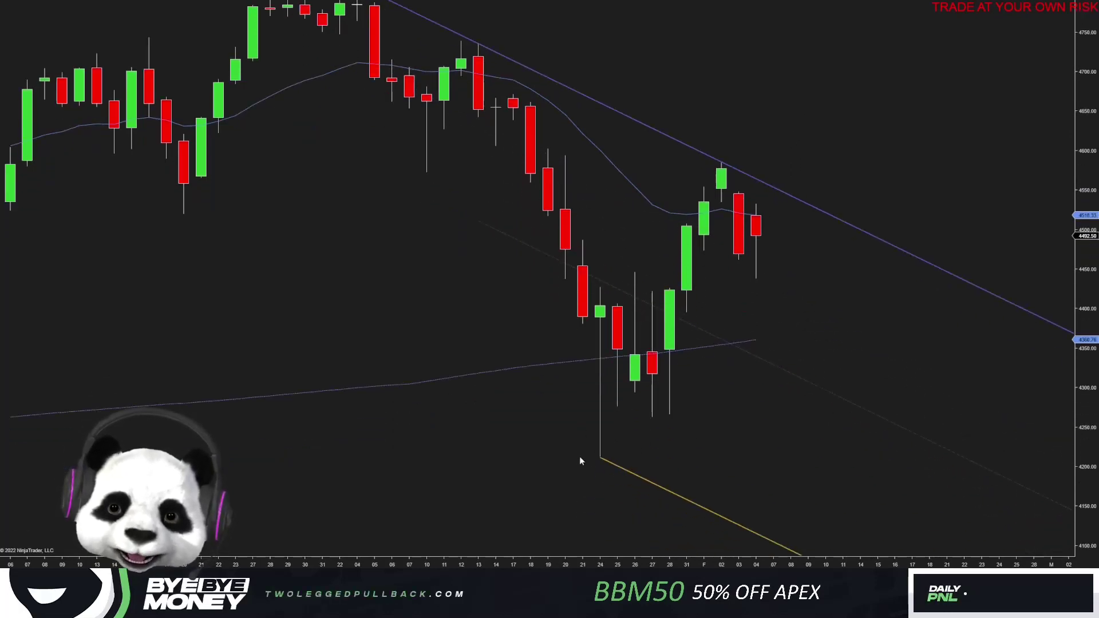
drag(607, 462, 425, 171)
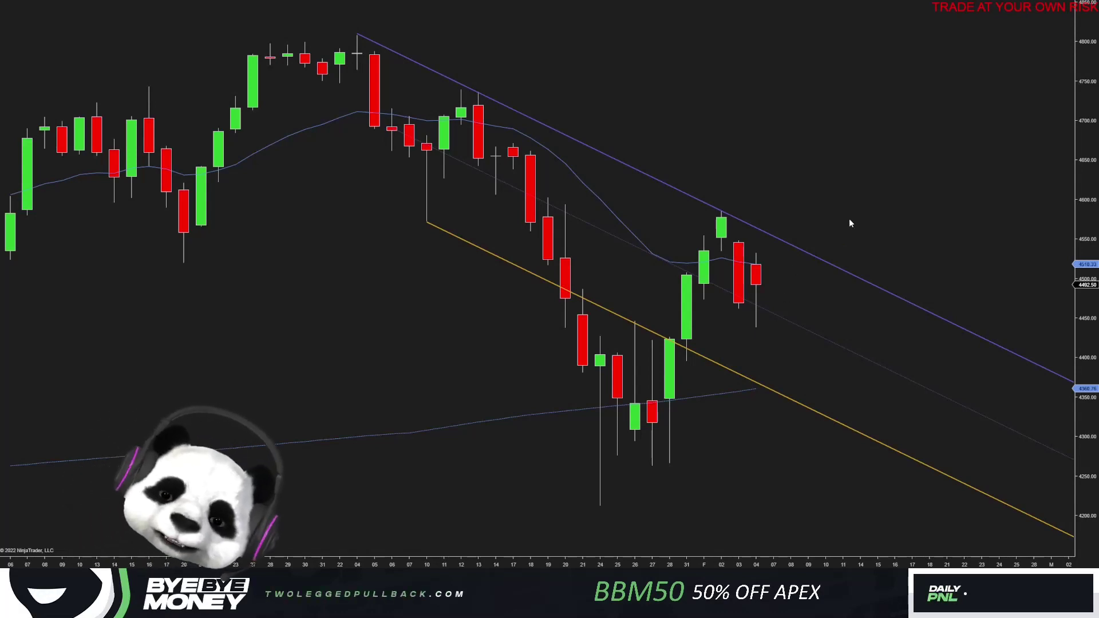
scroll(843, 212, down, 2)
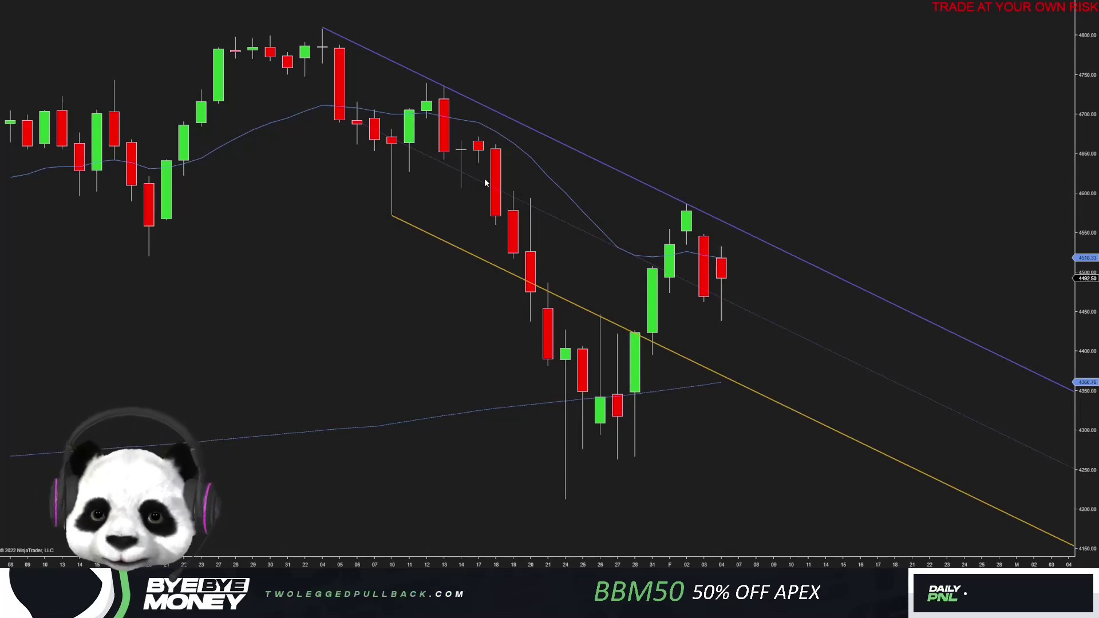
click(322, 30)
click(392, 216)
click(426, 85)
click(461, 190)
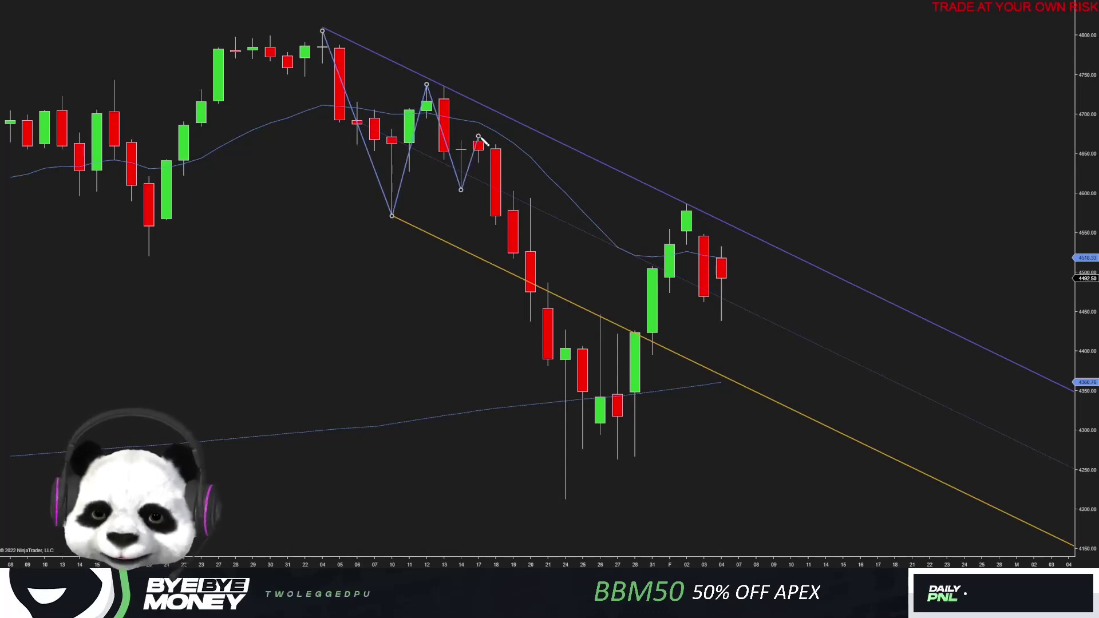
click(479, 138)
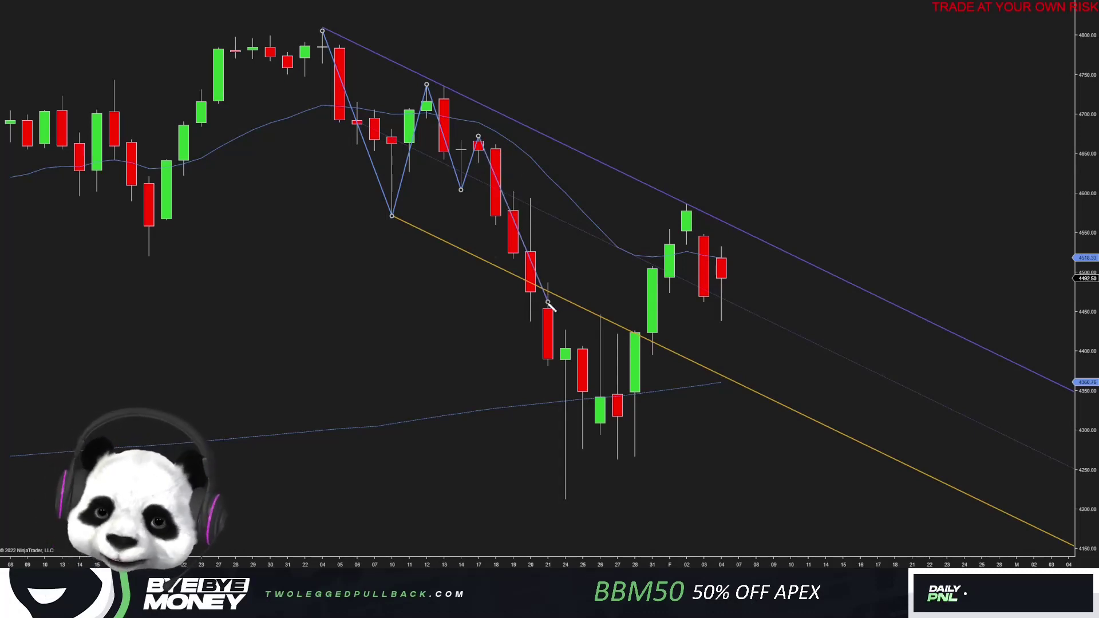
click(565, 499)
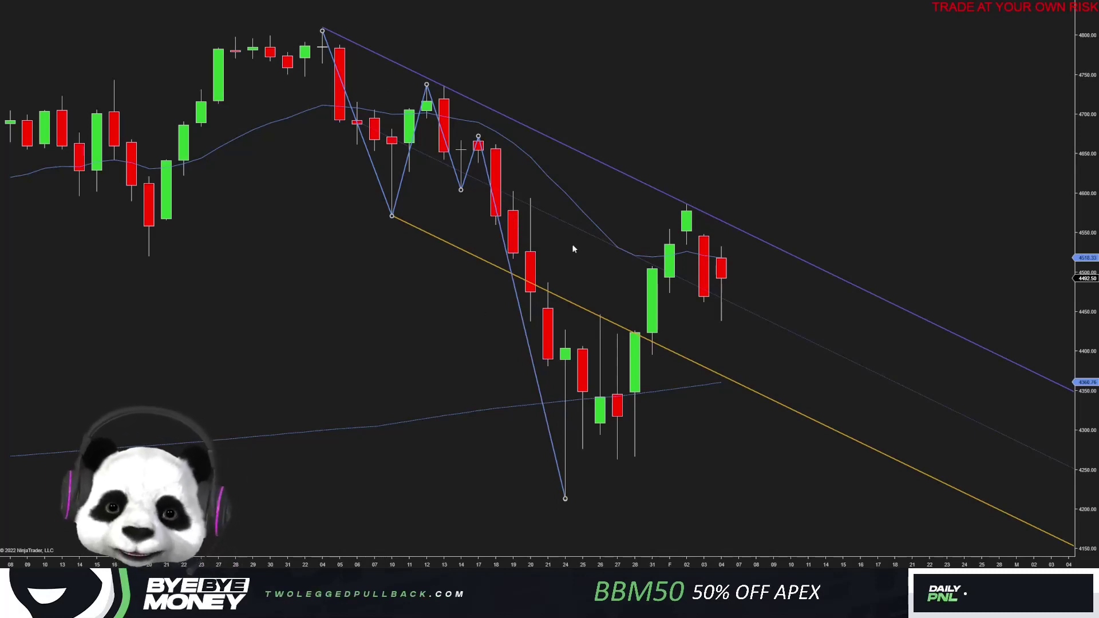
key(Delete)
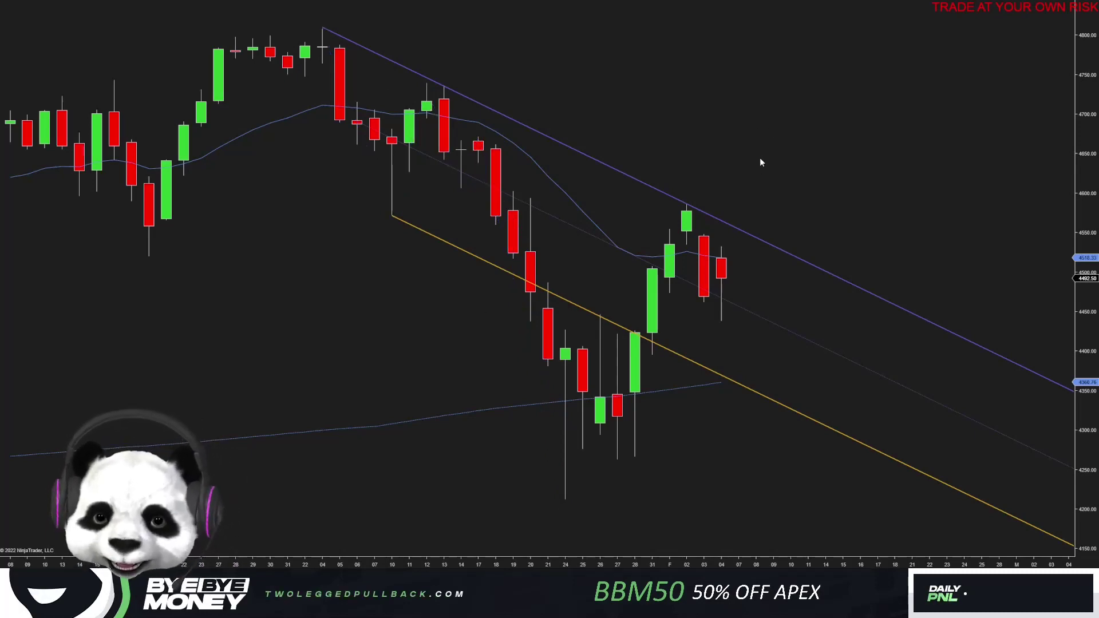
- Draw a zigzag through the 24 low, 26 high, 27 low and 02 high
scroll(775, 152, down, 2)
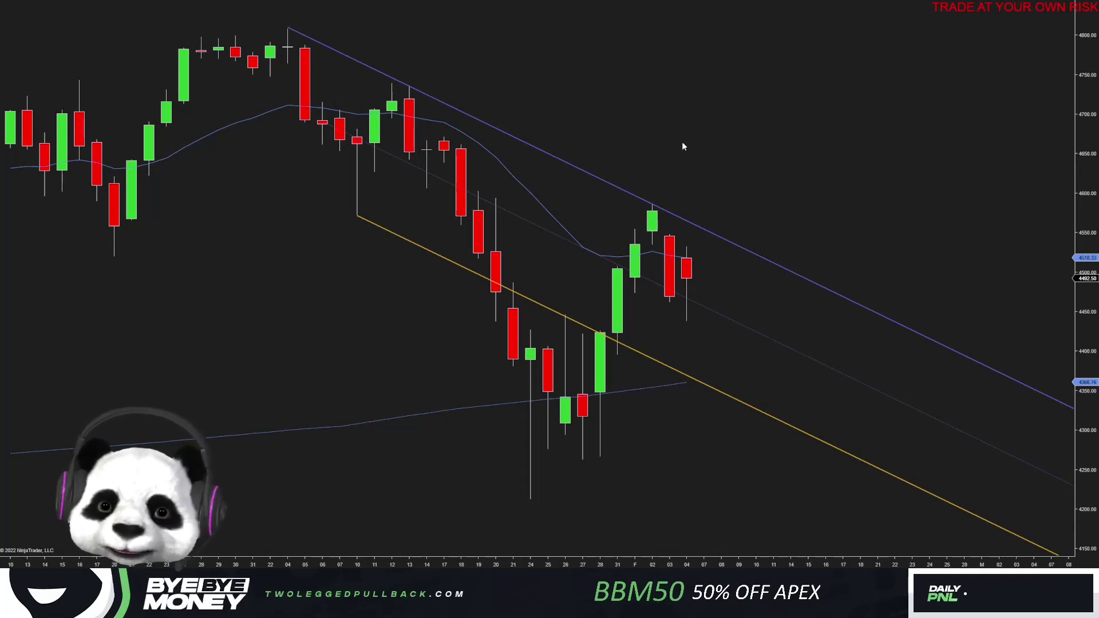
click(288, 28)
click(321, 27)
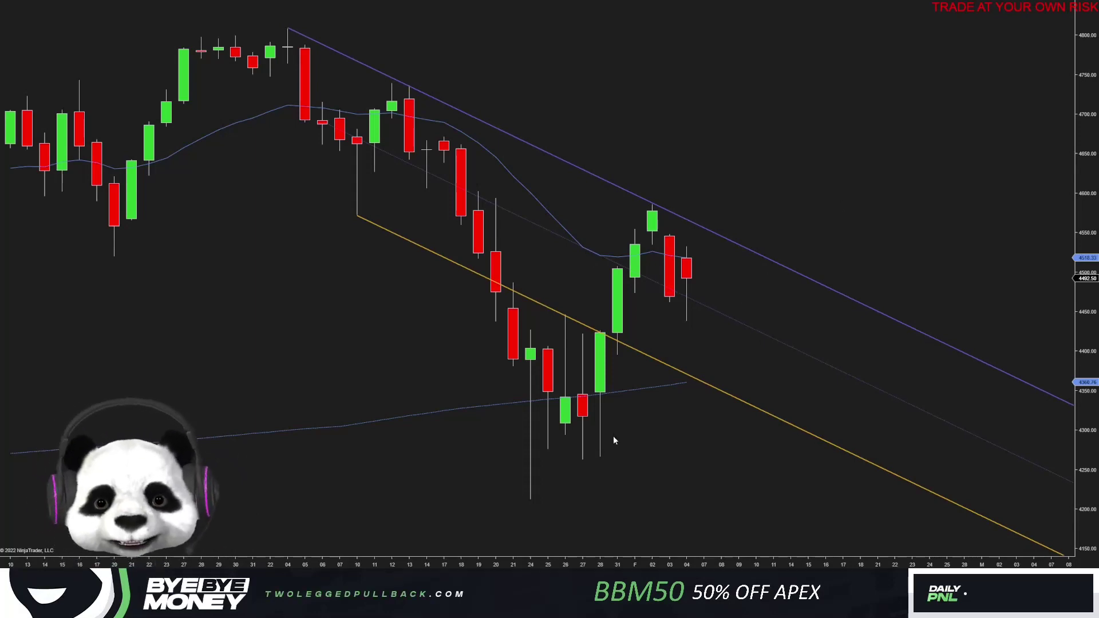
click(531, 498)
click(565, 317)
click(582, 456)
click(653, 206)
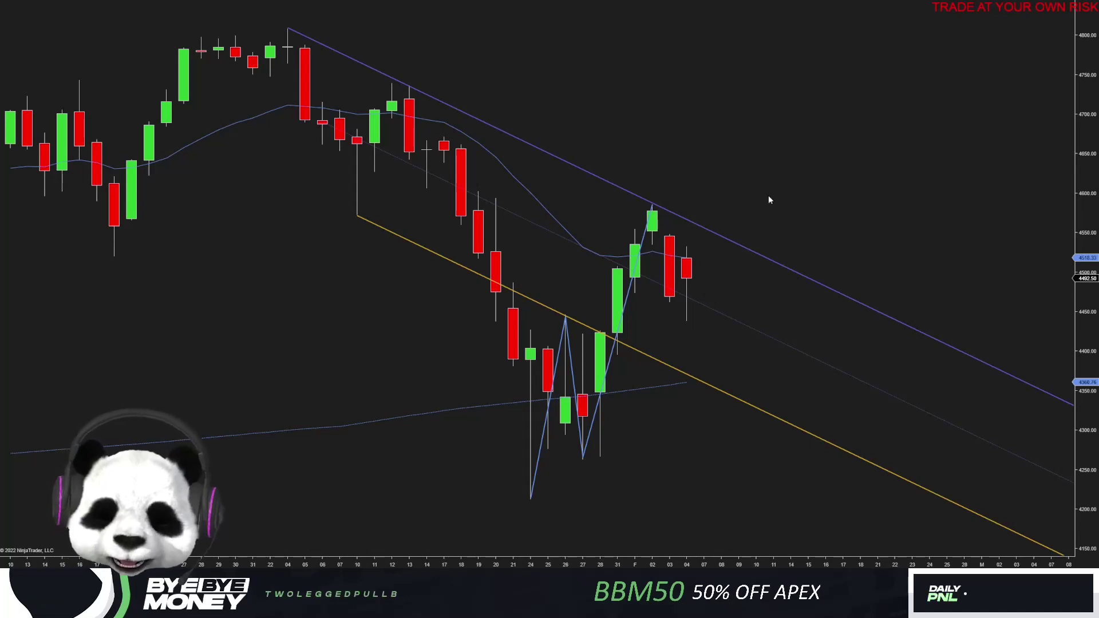
click(628, 294)
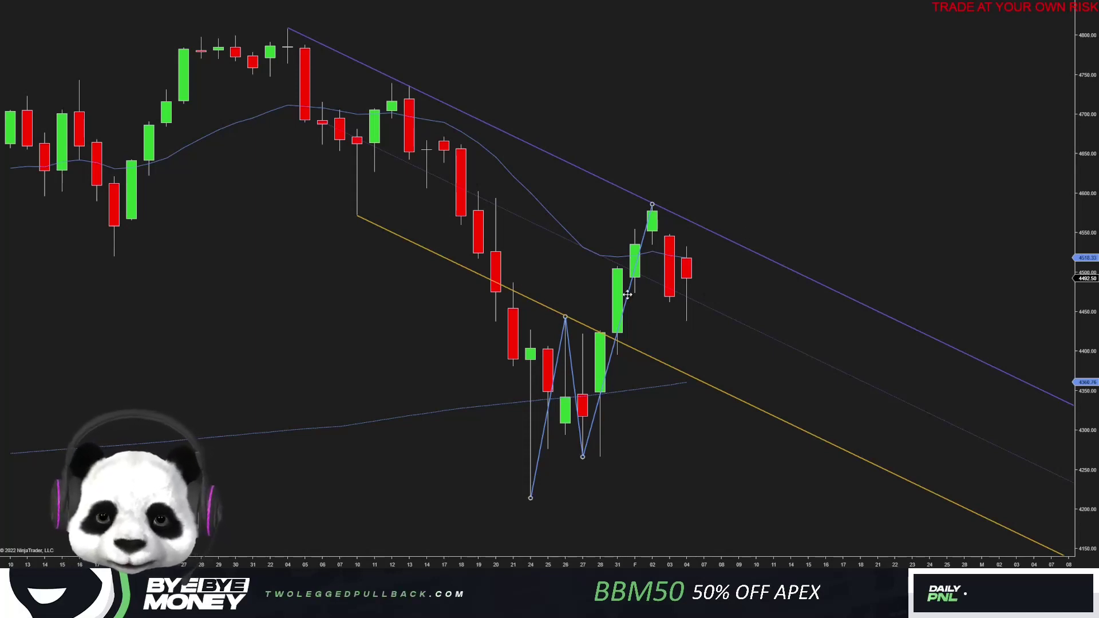
click(742, 200)
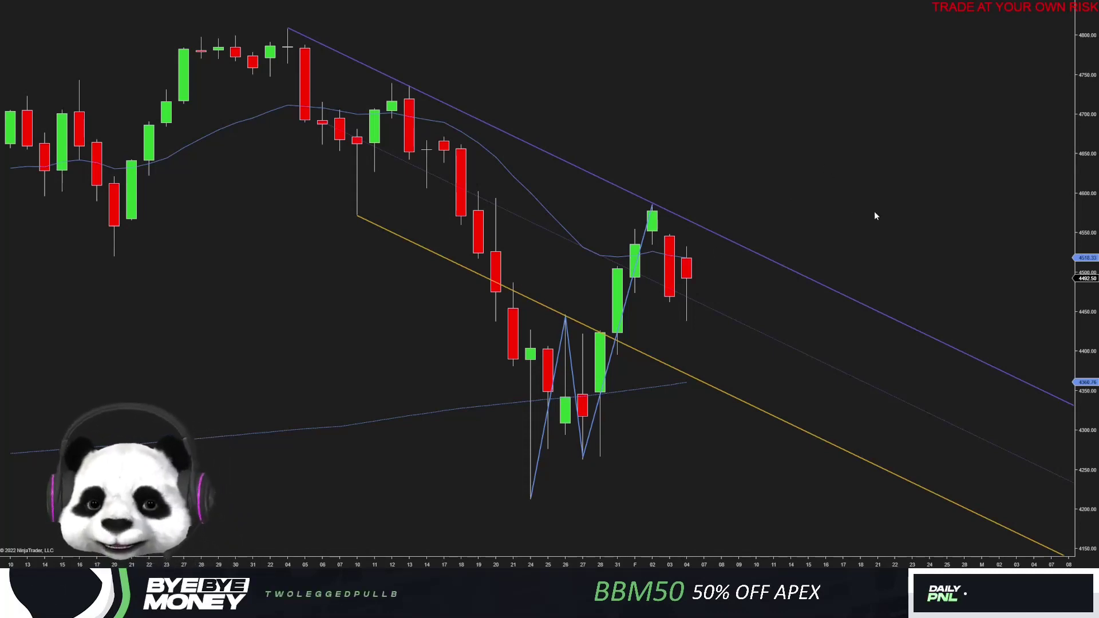
- Place a horizontal support line at the deepest swing low
drag(869, 214, 791, 213)
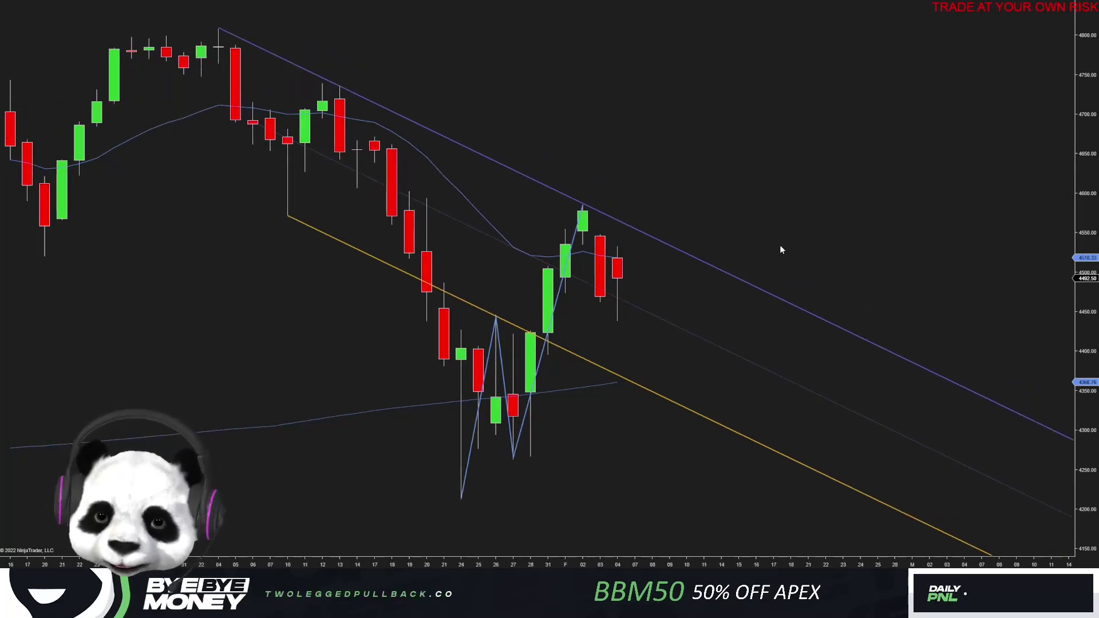
click(557, 499)
mouse_move(556, 499)
mouse_down()
mouse_move(565, 486)
mouse_move(569, 500)
mouse_up()
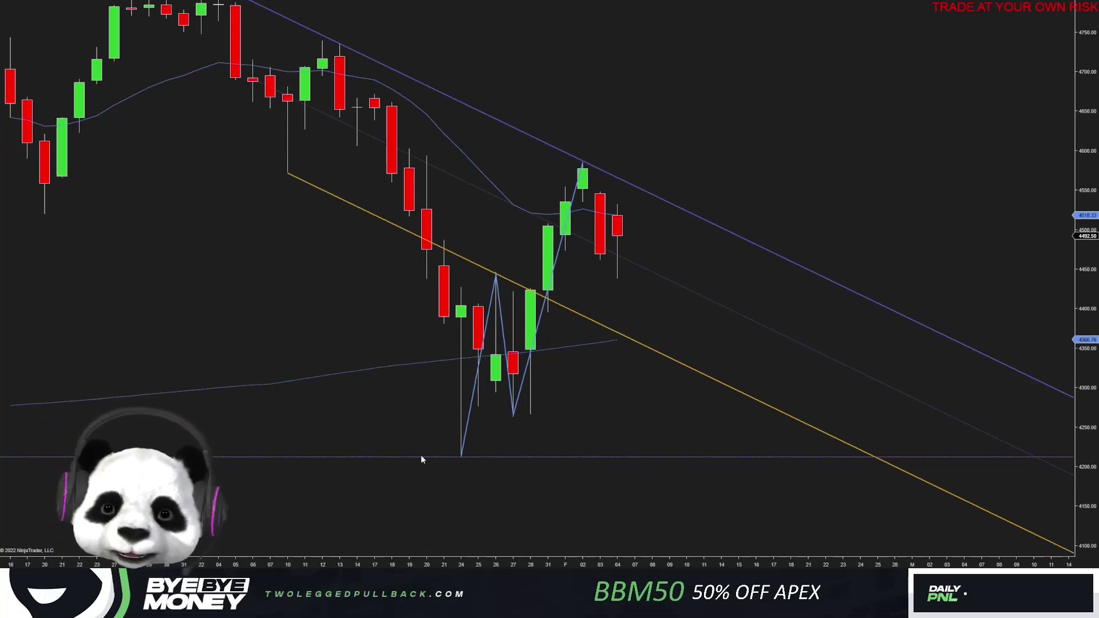
- Draw a trial downward projection from the recent candle high with a lower pivot
click(681, 457)
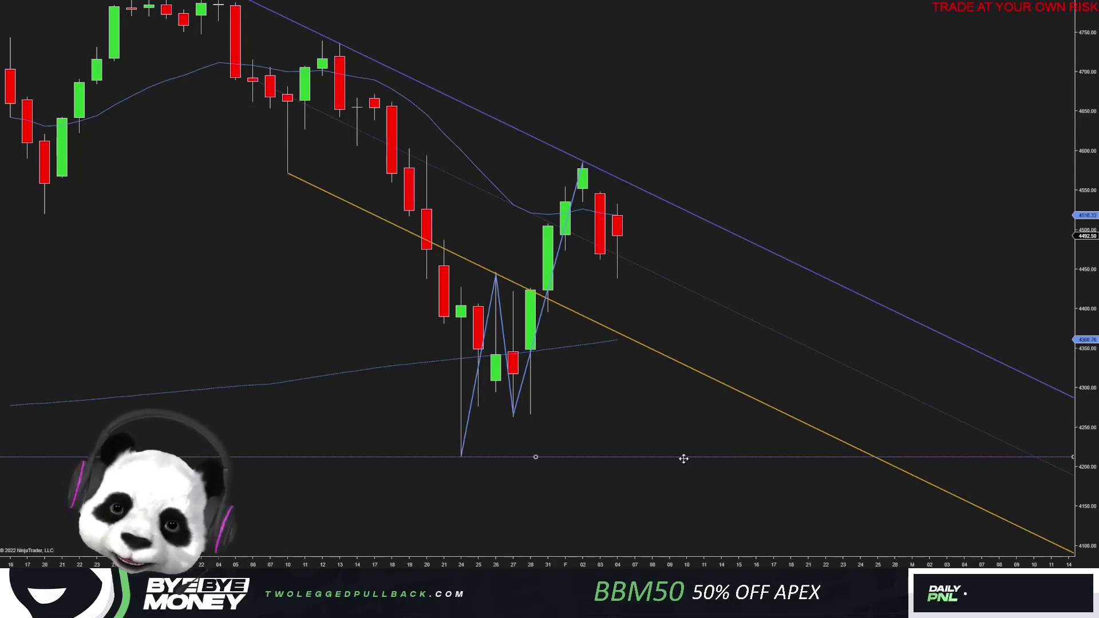
click(710, 520)
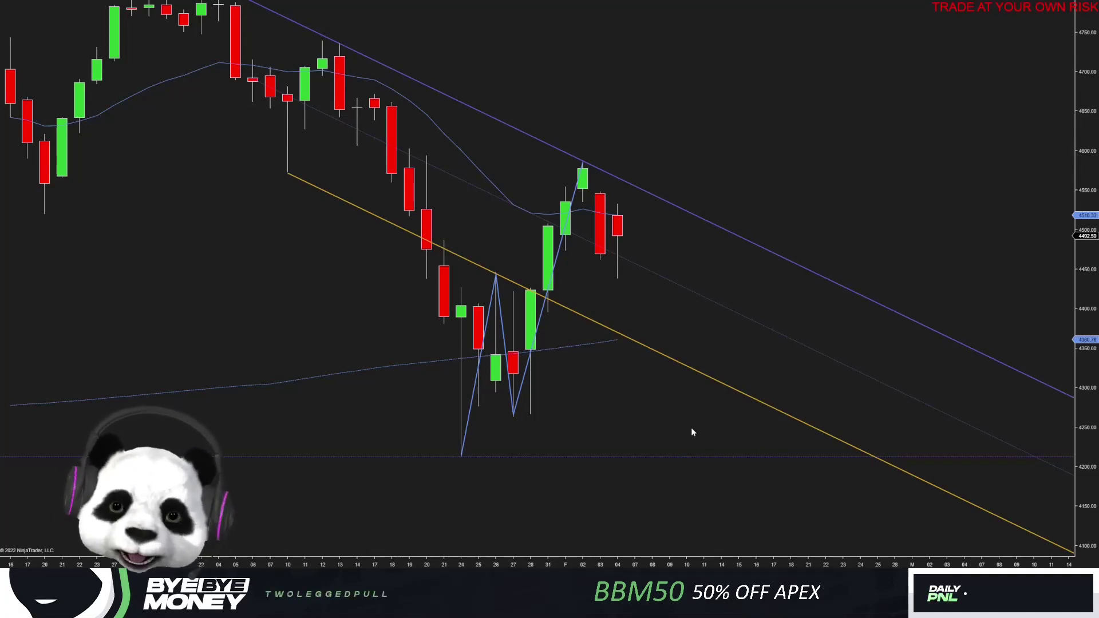
click(583, 163)
click(635, 316)
click(652, 294)
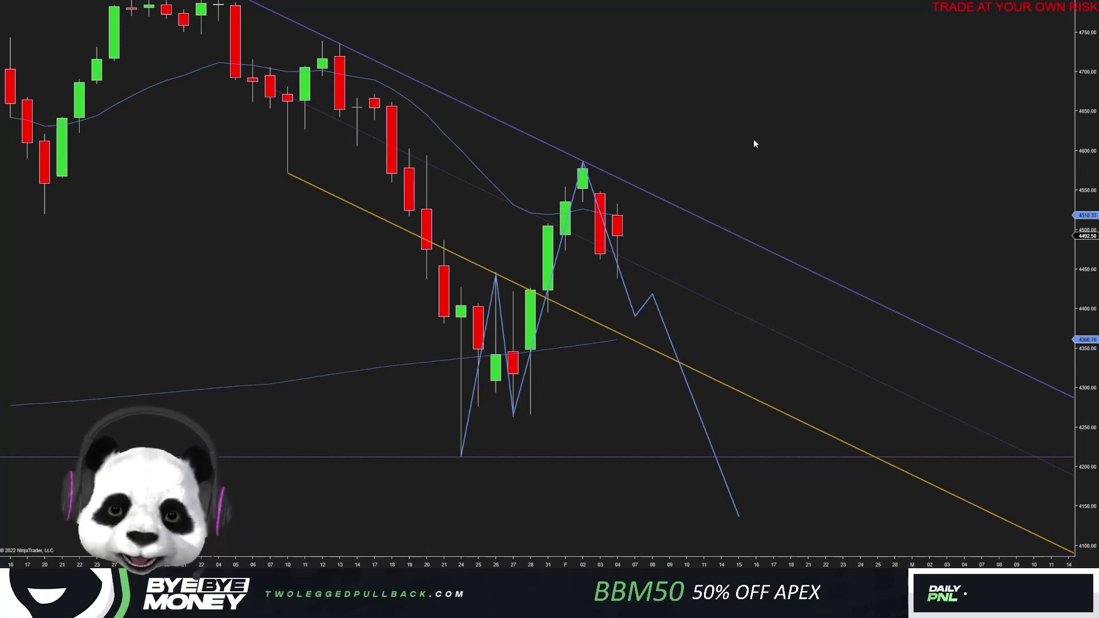
- Delete the trial projection and select the original zigzag for removal
click(659, 309)
key(Delete)
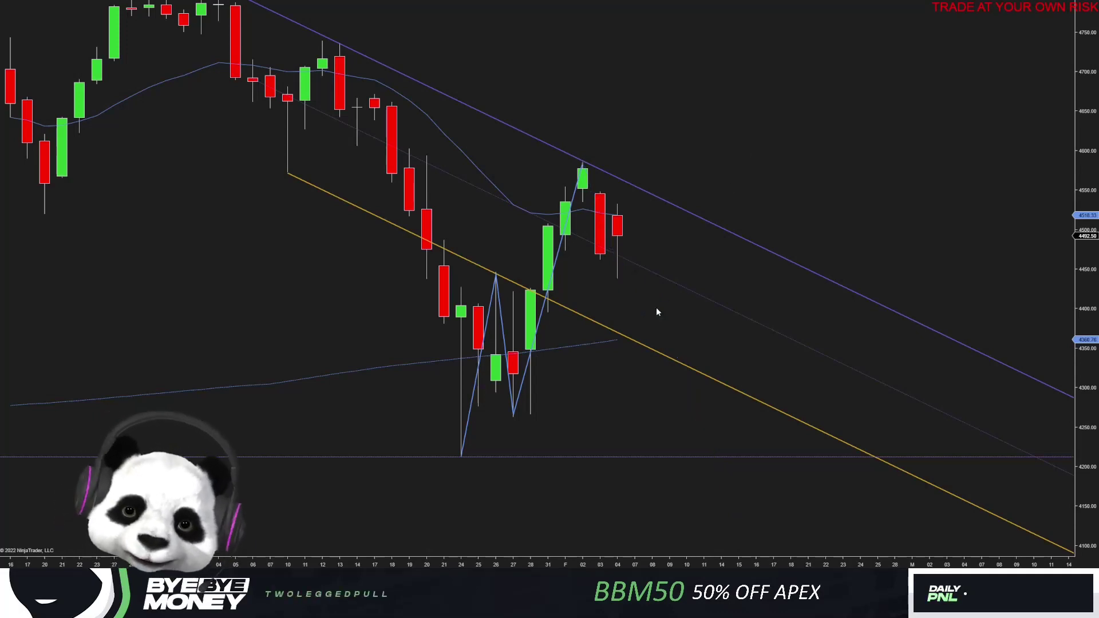
click(542, 319)
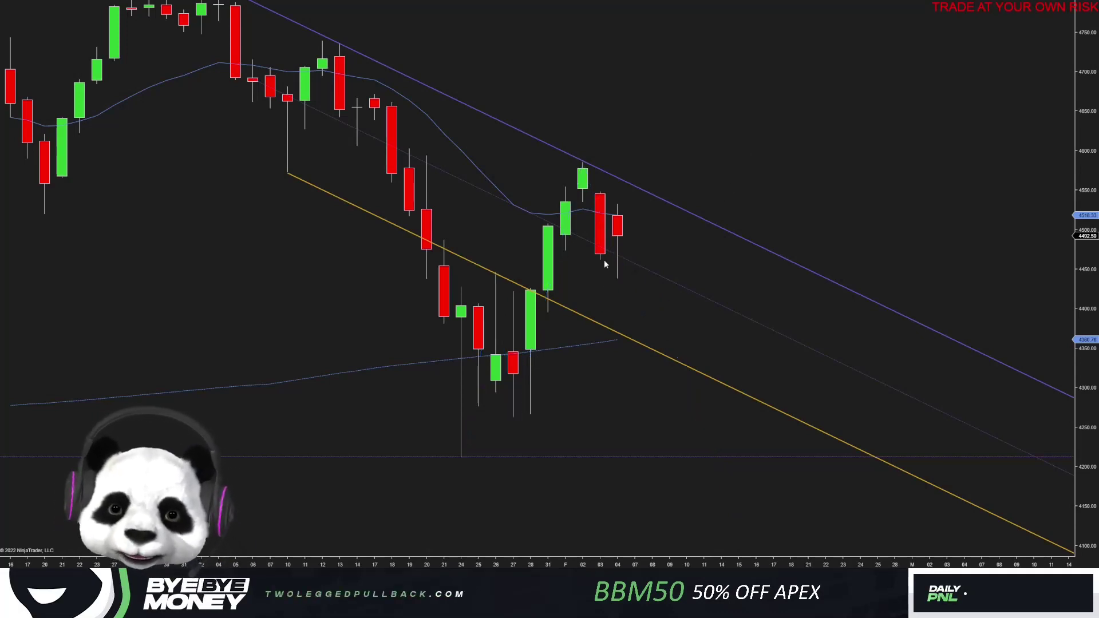
- Redraw a zigzag from the 24 low through the 26 high and 27 low to the 02 high
scroll(694, 194, down, 2)
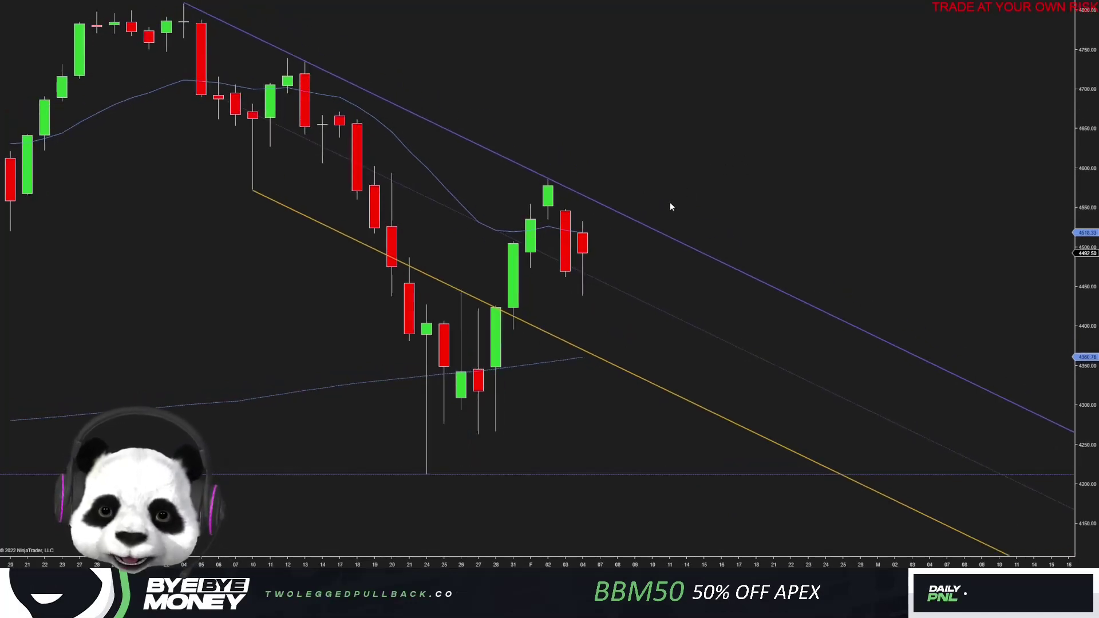
click(426, 472)
click(461, 292)
click(478, 431)
click(495, 280)
click(548, 179)
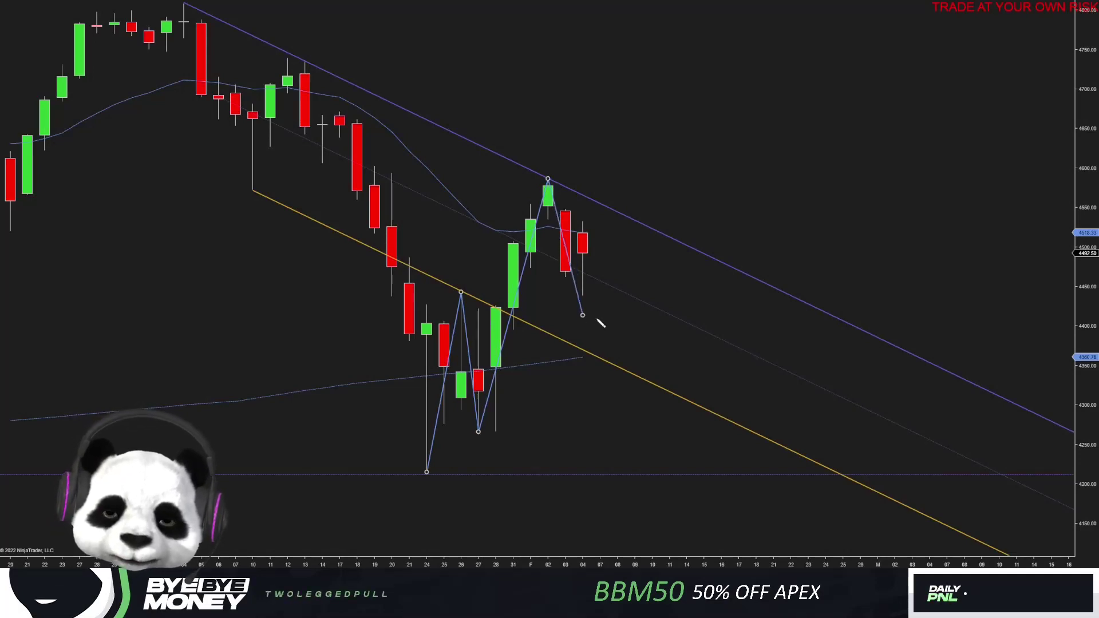
- End the zigzag at the 04 low and draw a pink line rising steeply from it
click(619, 349)
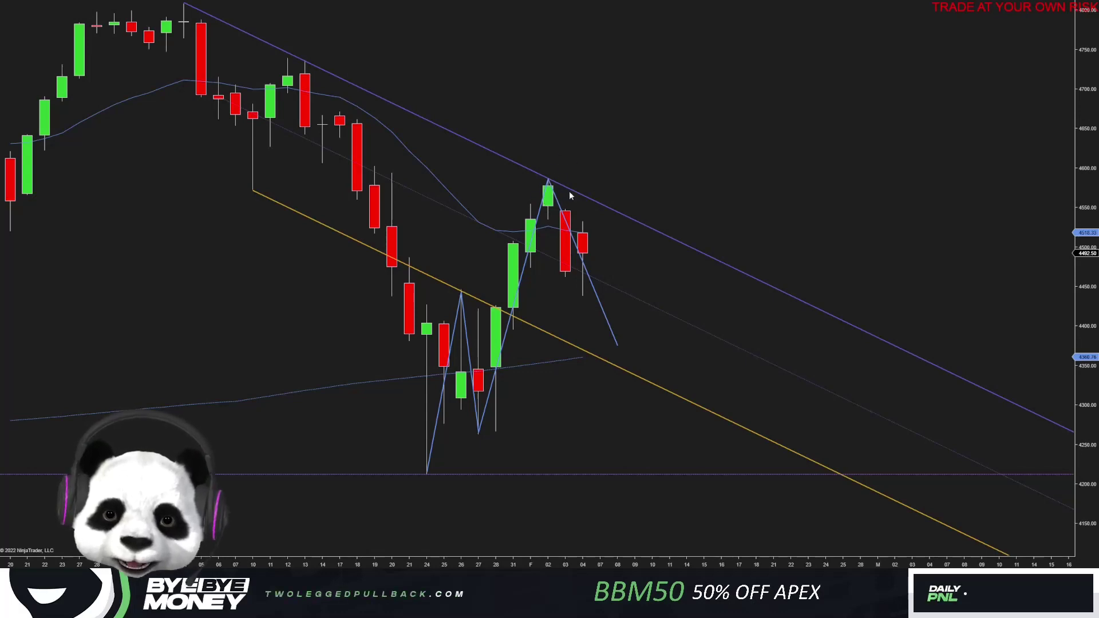
double_click(617, 345)
drag(616, 351, 595, 294)
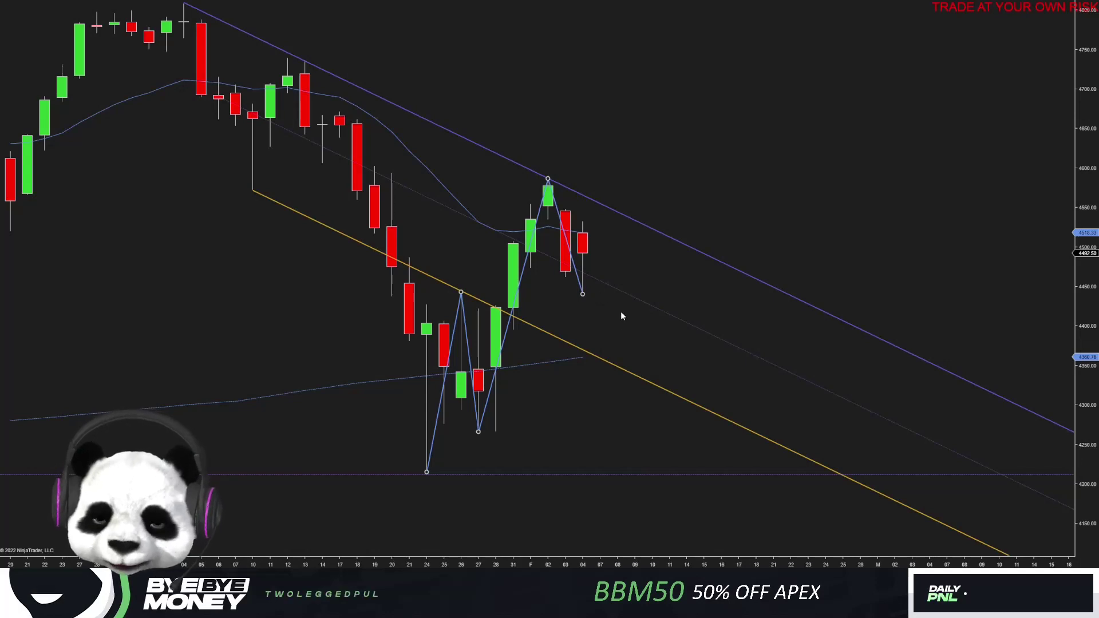
drag(584, 295, 669, 57)
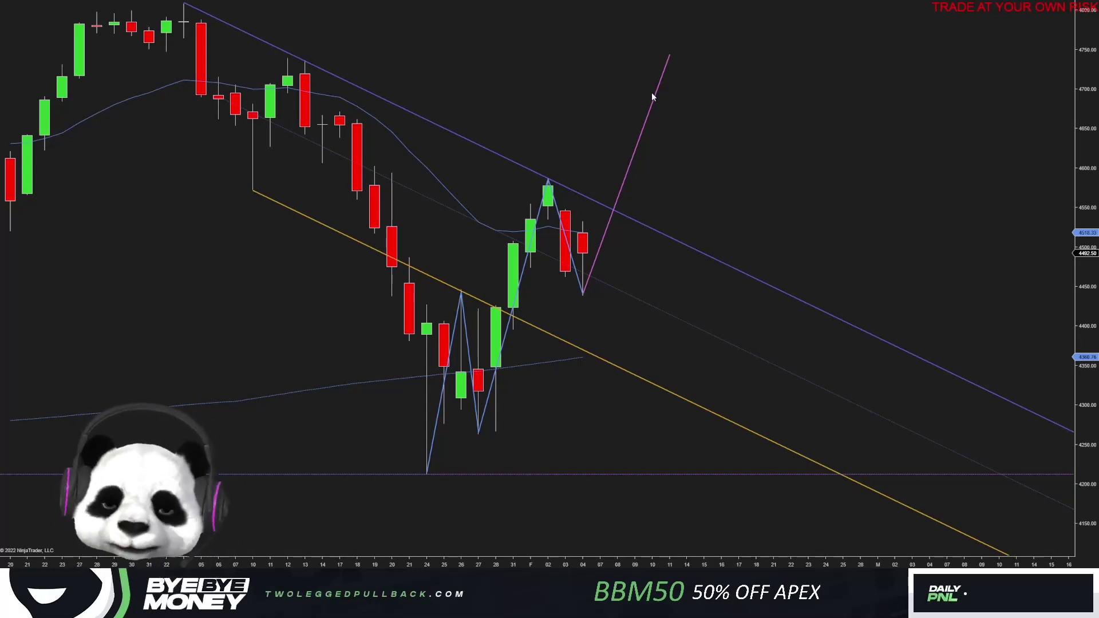
- Delete the pink projection and start a new path at the 04 low
key(Delete)
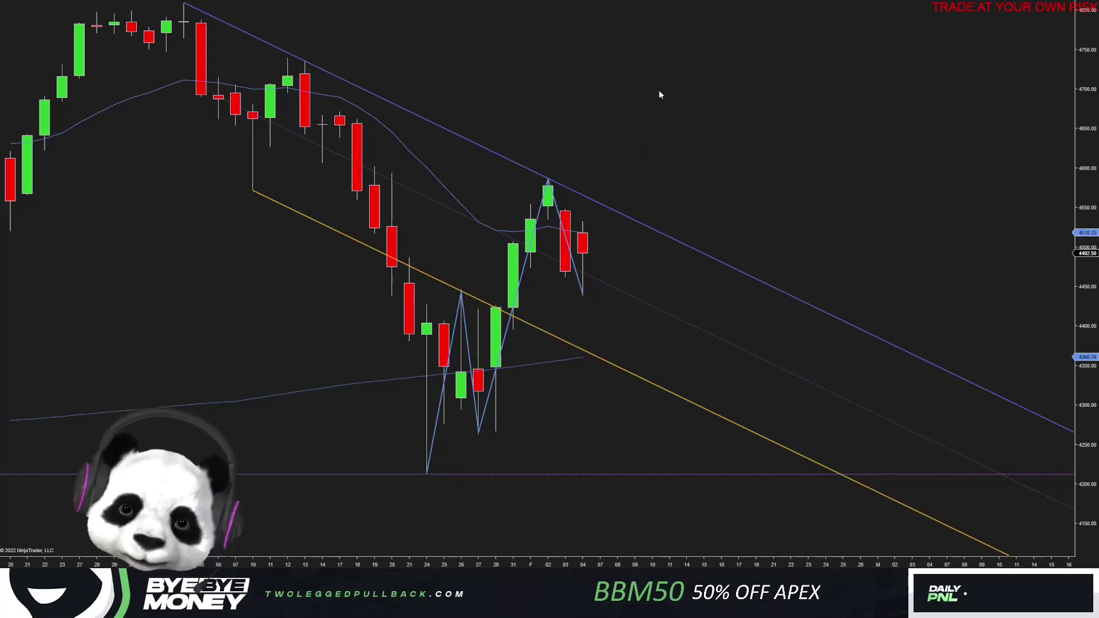
click(582, 292)
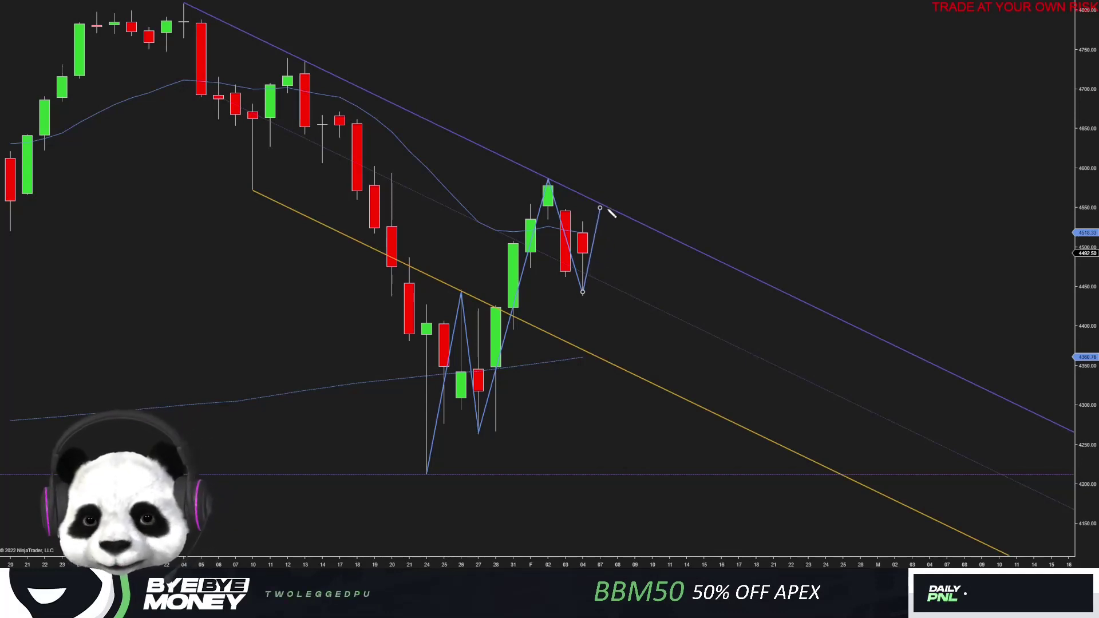
- Finish the path with a pivot on the upper channel line, then a steep drop below support to about 4170
click(611, 214)
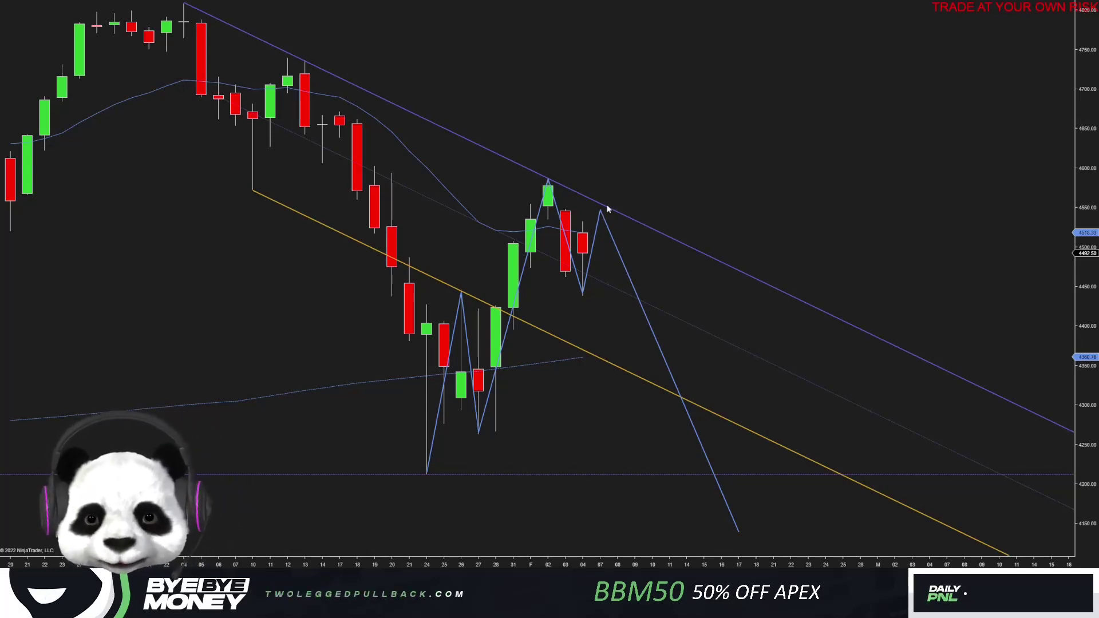
drag(600, 211, 612, 213)
click(674, 176)
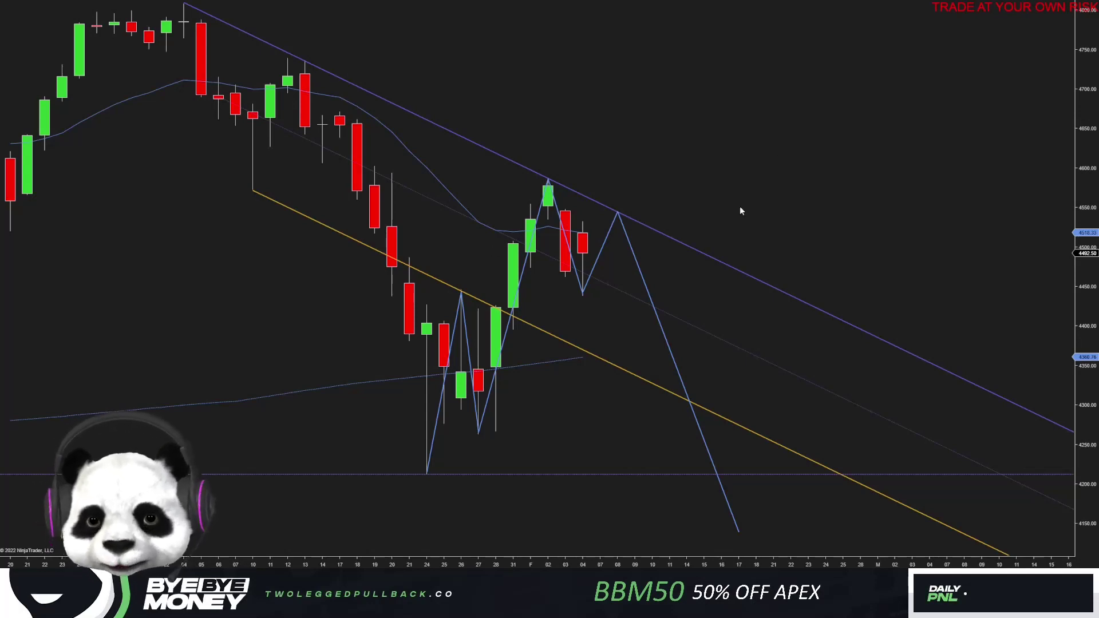
drag(739, 530, 687, 66)
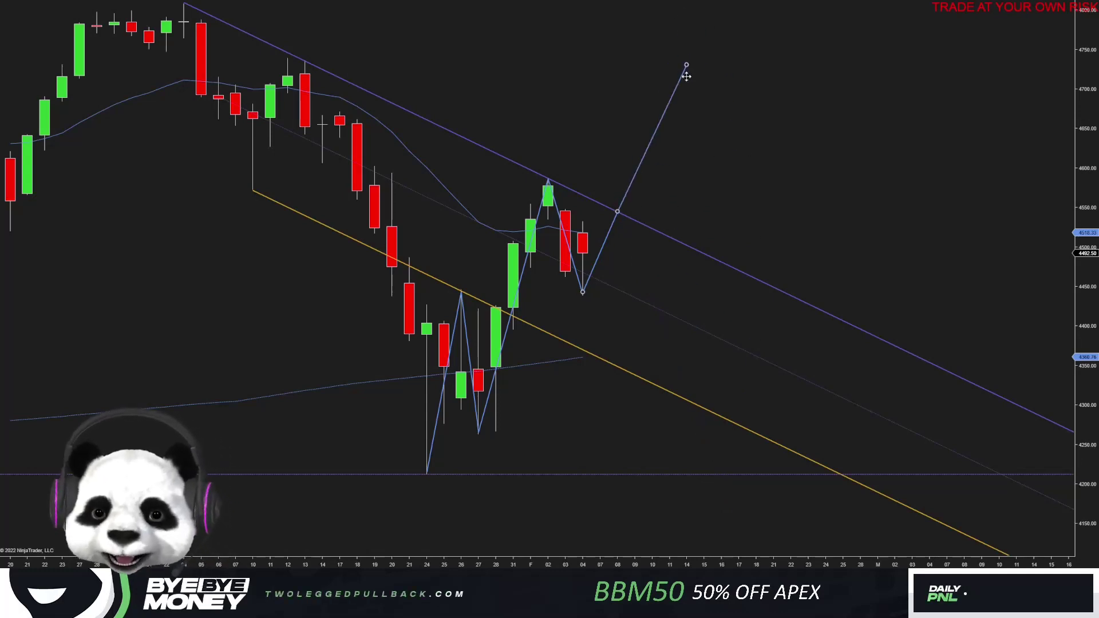
click(617, 213)
click(723, 508)
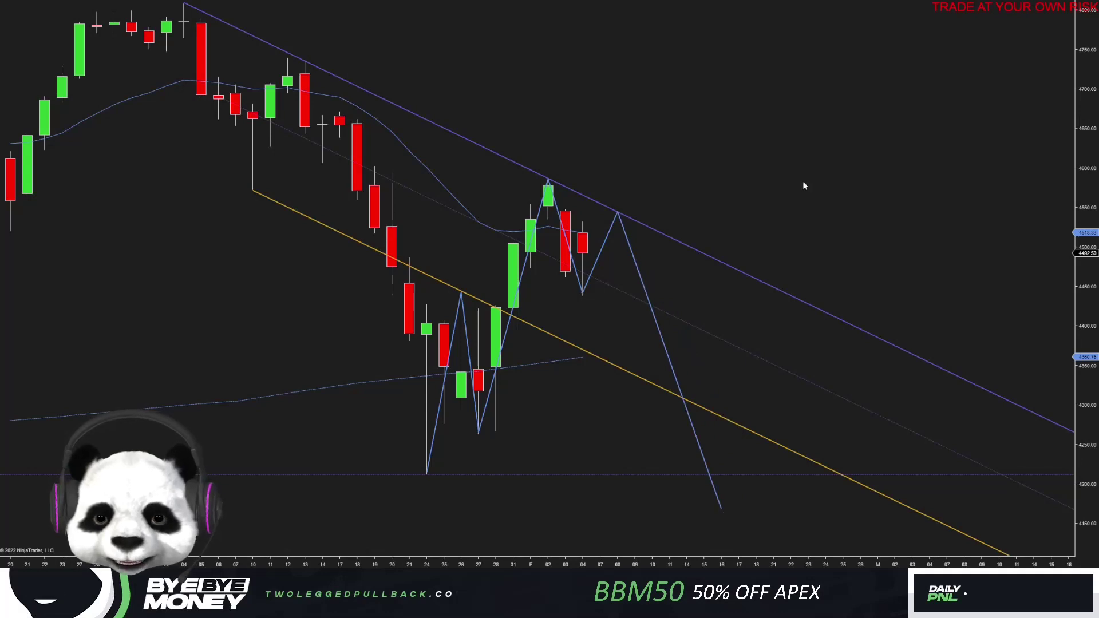